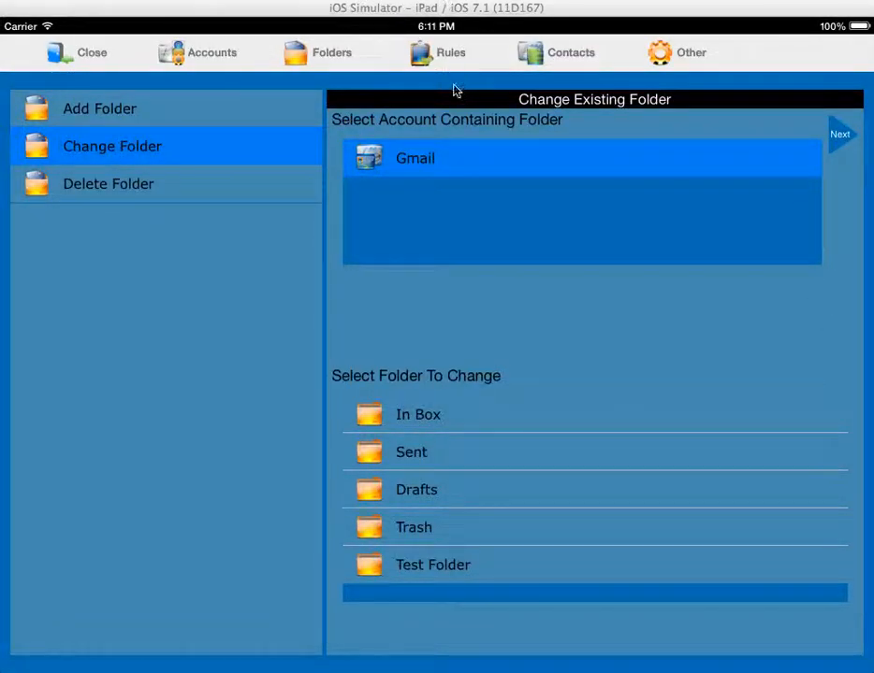
Step: Add a new email routing rule named "My test rule" for the Gmail account
{"action": "left_click", "coordinate": [450, 55]}
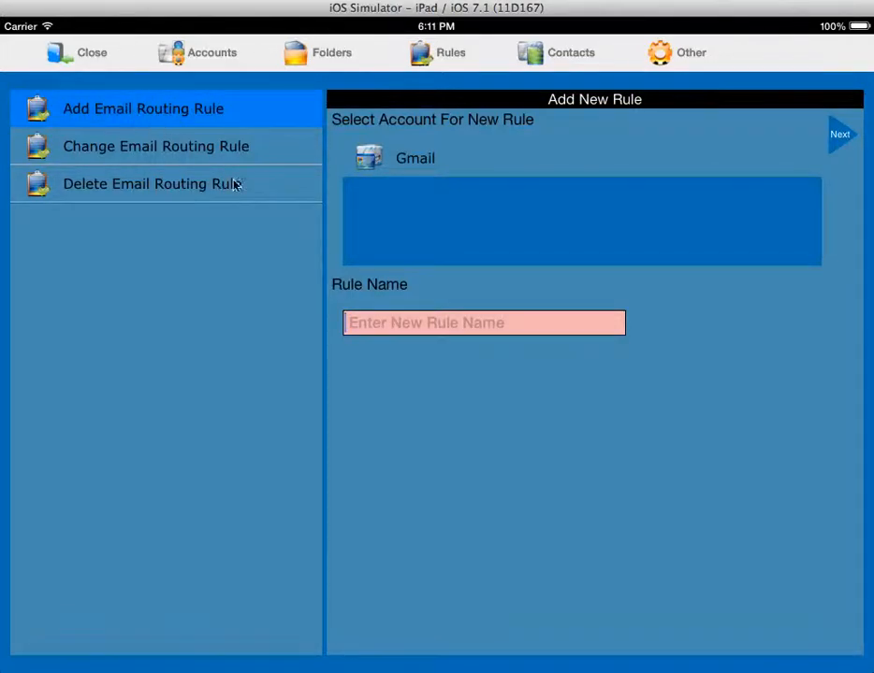
{"action": "left_click", "coordinate": [456, 160]}
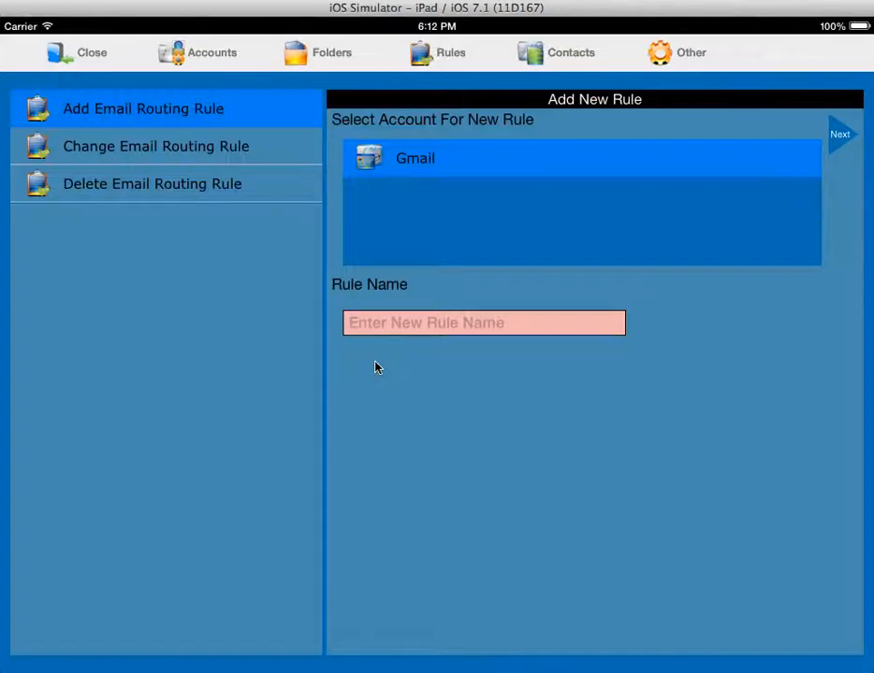
{"action": "type", "text": "My test"}
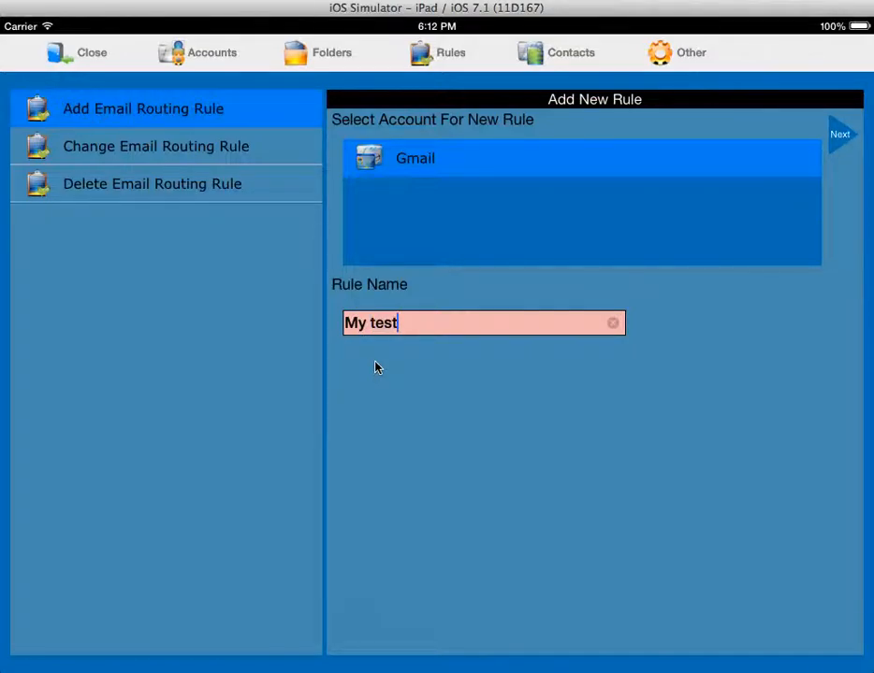
{"action": "type", "text": " rule"}
{"action": "left_click", "coordinate": [839, 138]}
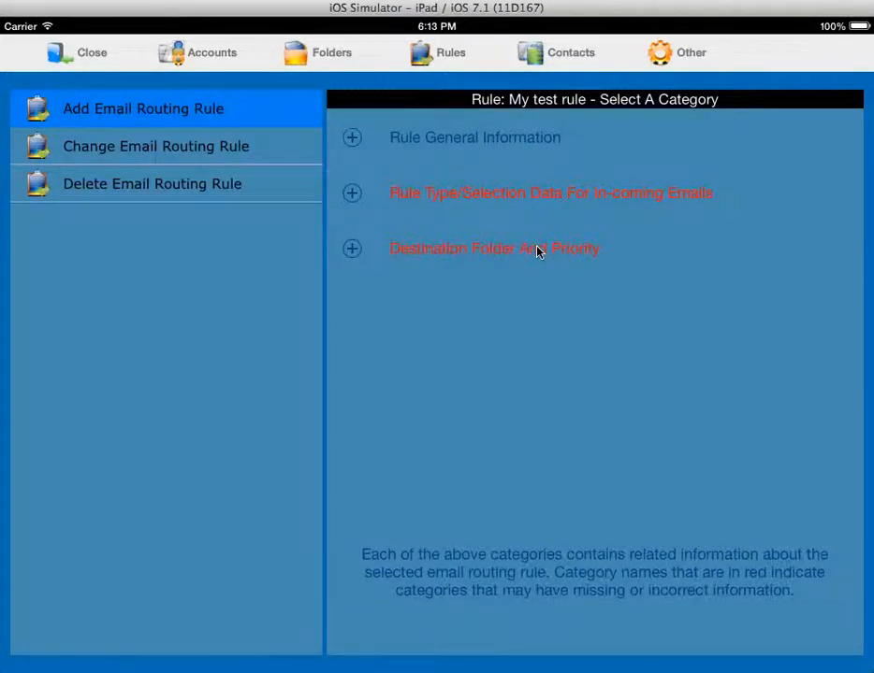
Step: Save the new rule's general information as it stands and open its rule type and selection data
{"action": "left_click", "coordinate": [352, 139]}
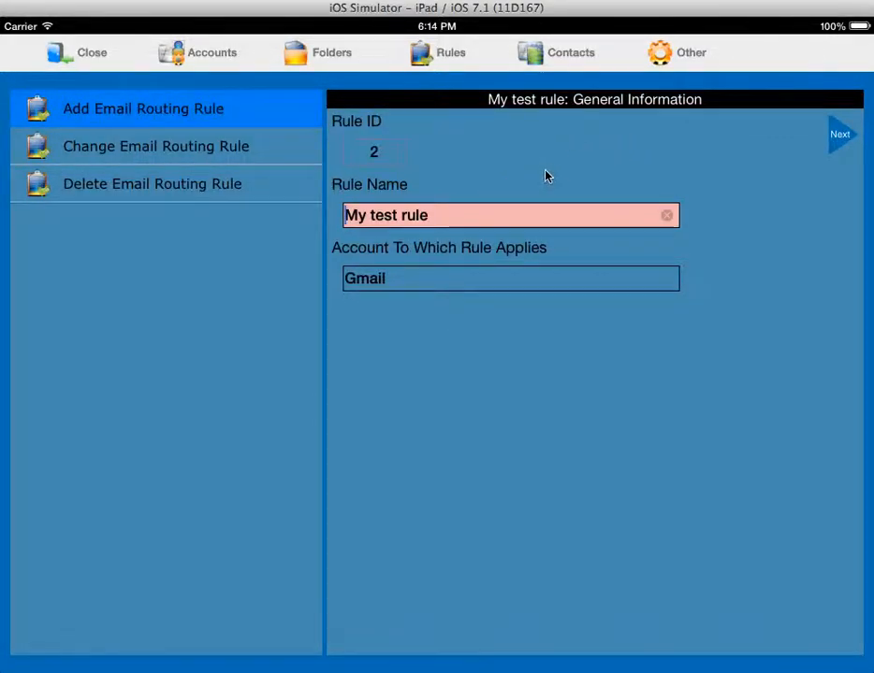
{"action": "left_click", "coordinate": [846, 138]}
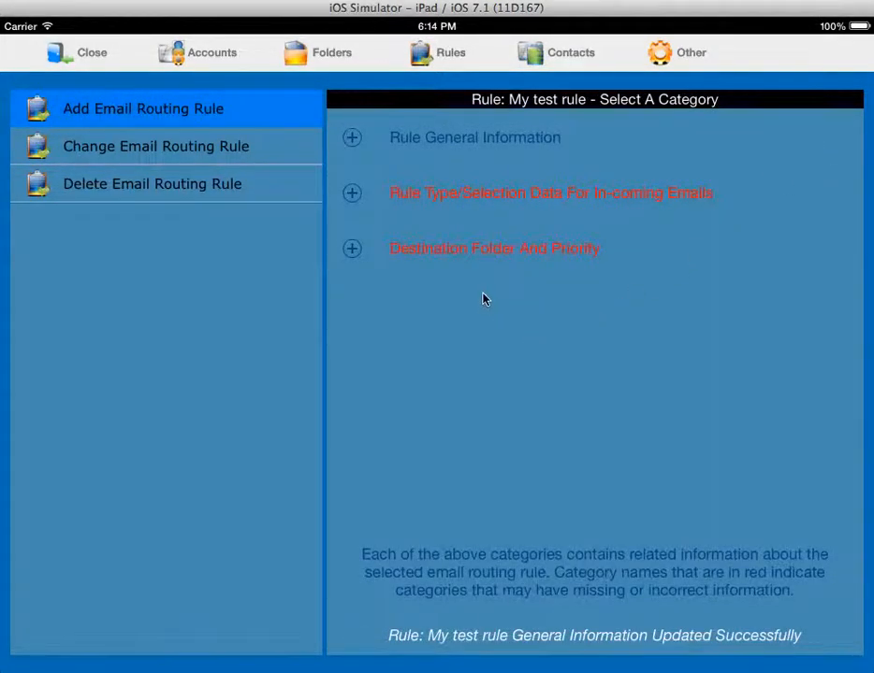
{"action": "left_click", "coordinate": [351, 195]}
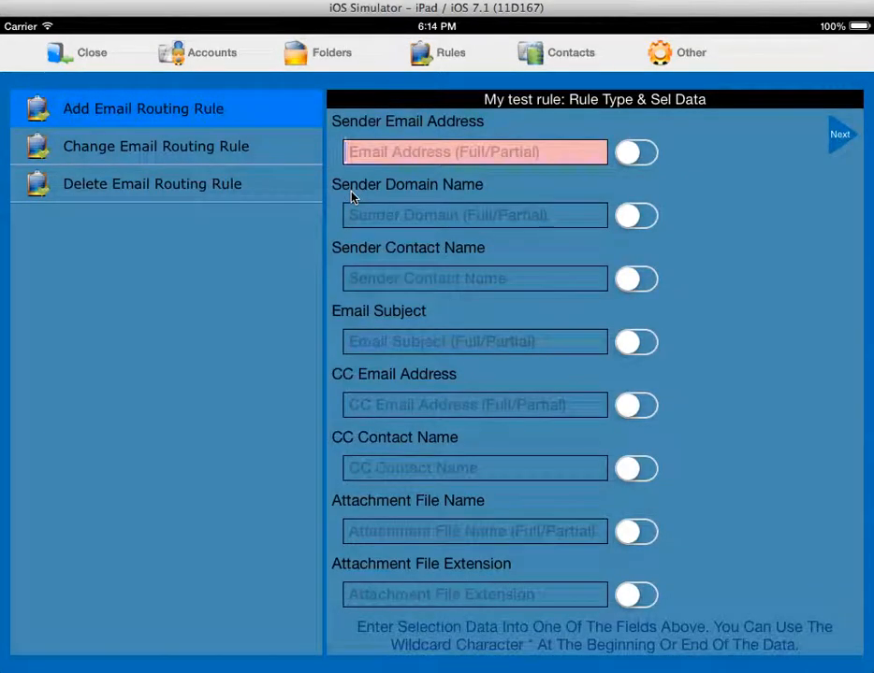
Step: Set the rule to select incoming emails by the sender domain name yahoo.com
{"action": "left_click", "coordinate": [599, 154]}
{"action": "left_click", "coordinate": [409, 216]}
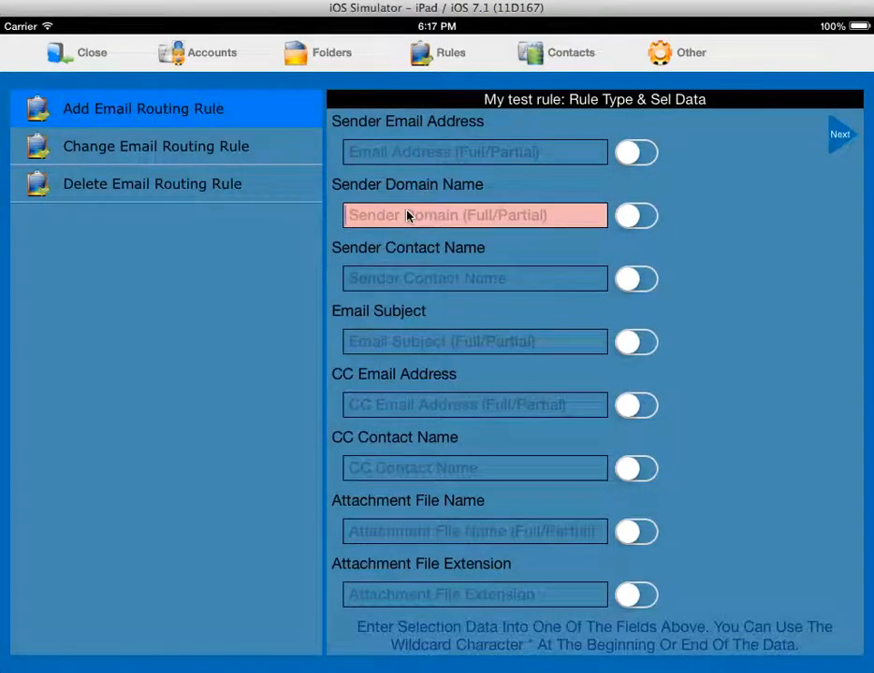
{"action": "type", "text": "yahoo.com"}
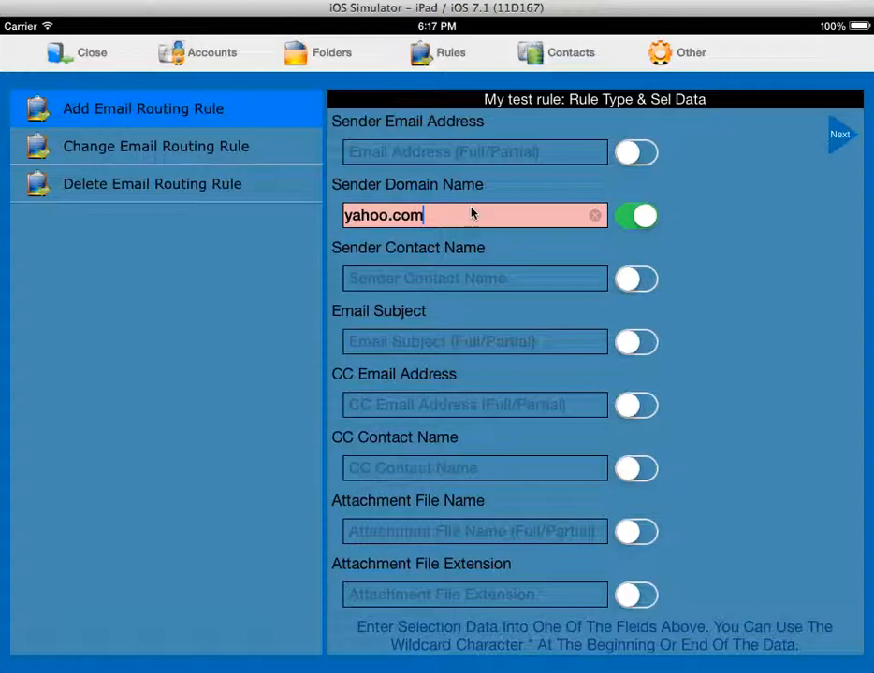
Step: Set the rule to select by sender email address instead, entering a partial address that ends with the * wildcard
{"action": "left_click", "coordinate": [445, 158]}
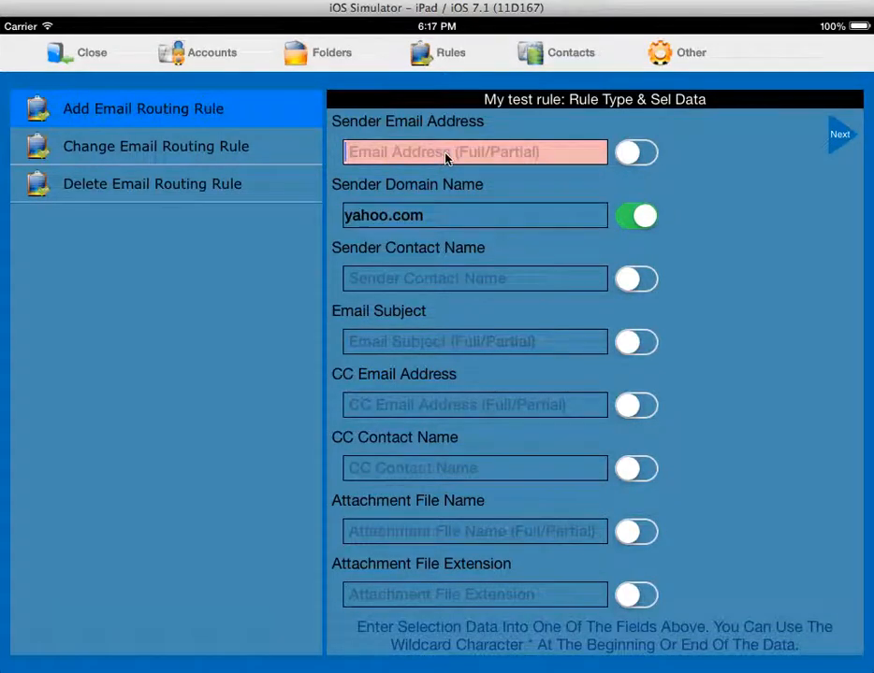
{"action": "type", "text": "johnqpublic"}
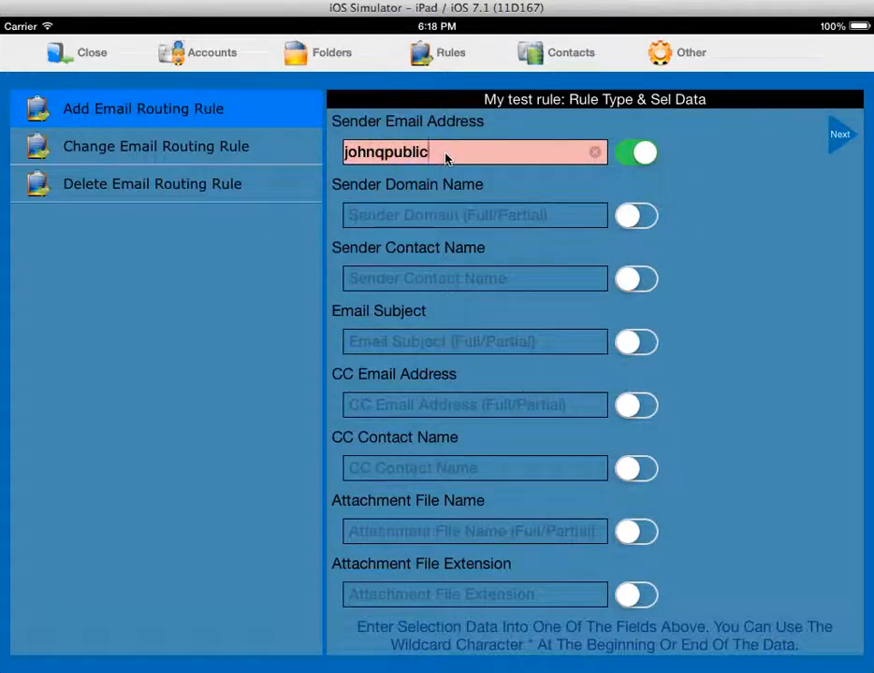
{"action": "type", "text": "@*"}
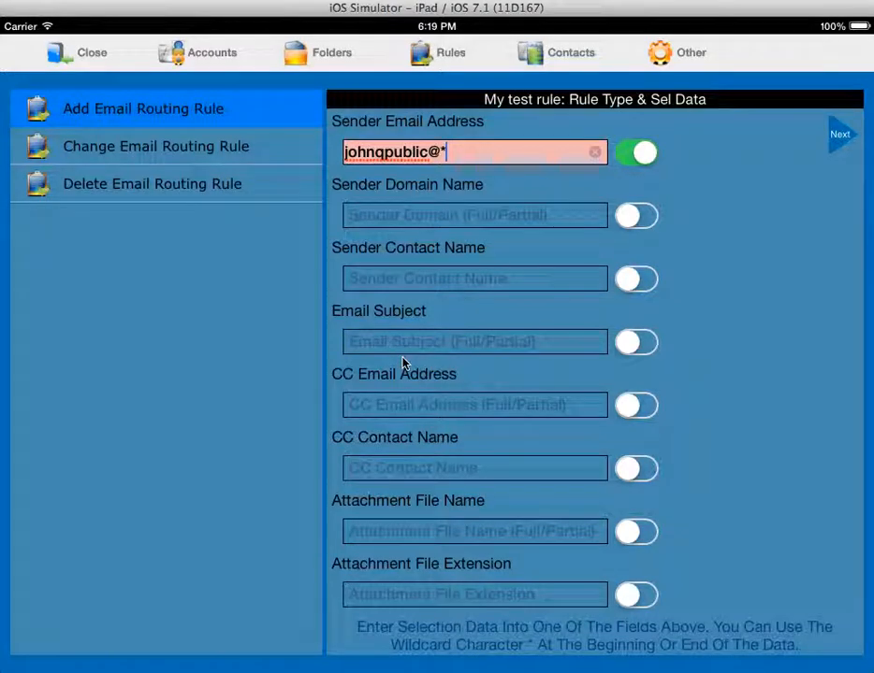
Step: Switch the selection back to sender domain yahoo.com, save it, and open the rule's destination folder and priority settings
{"action": "left_click", "coordinate": [374, 221]}
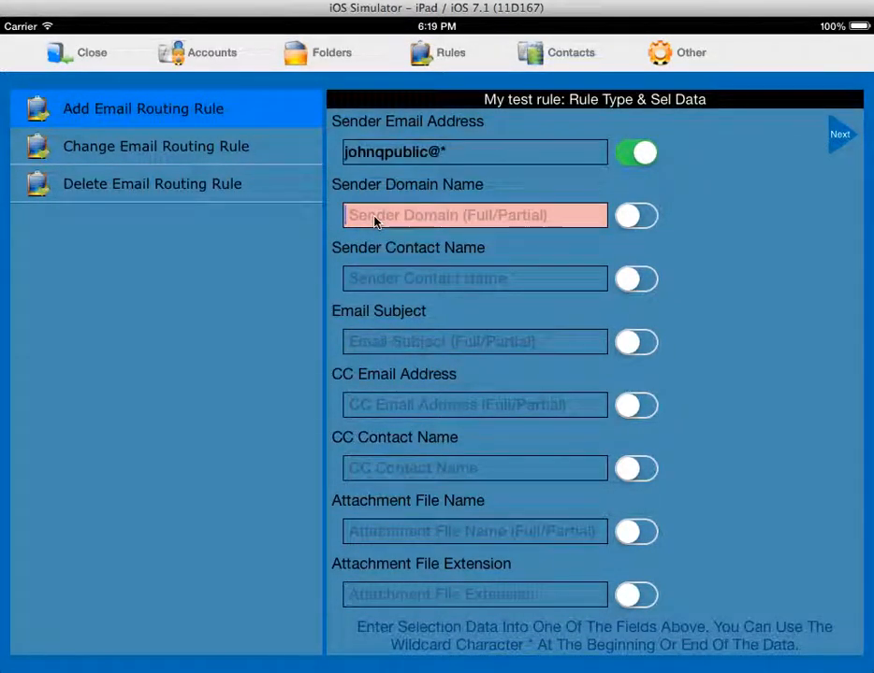
{"action": "type", "text": "yahoo.com"}
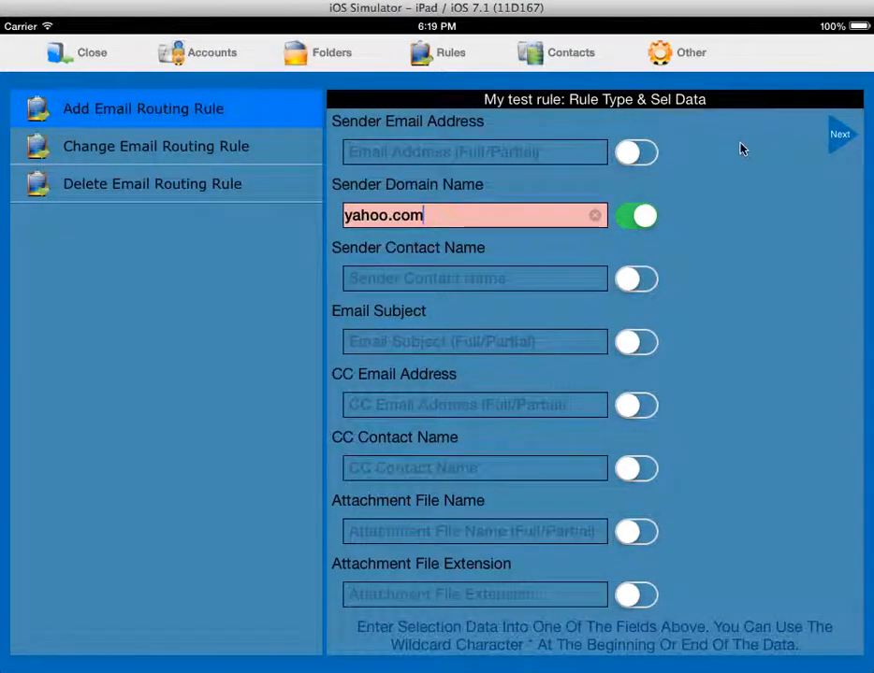
{"action": "left_click", "coordinate": [839, 137]}
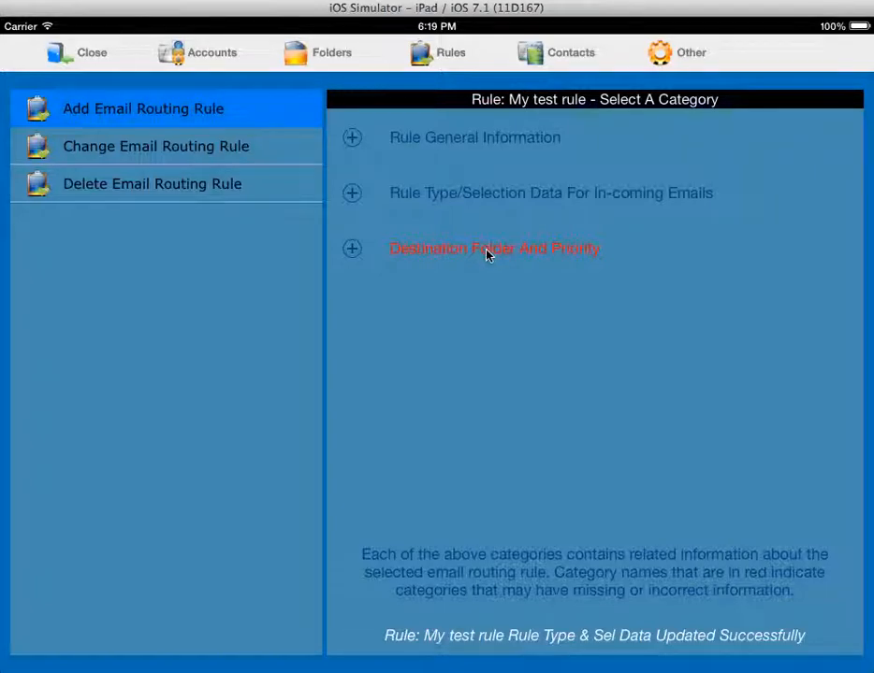
{"action": "left_click", "coordinate": [352, 251]}
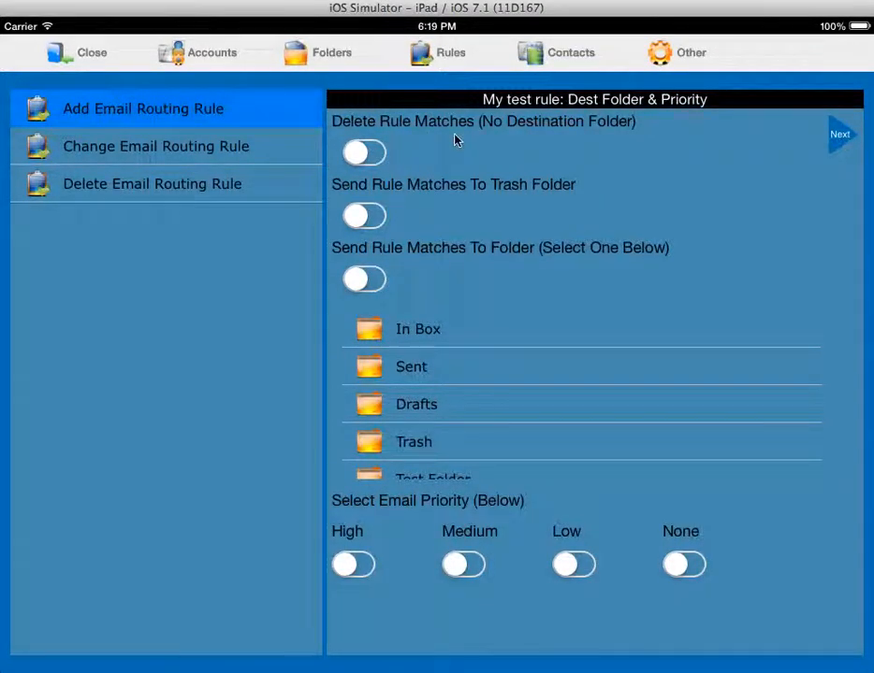
Step: Try the option to delete rule matches, then choose sending them to the Trash folder with priority None
{"action": "left_click", "coordinate": [370, 156]}
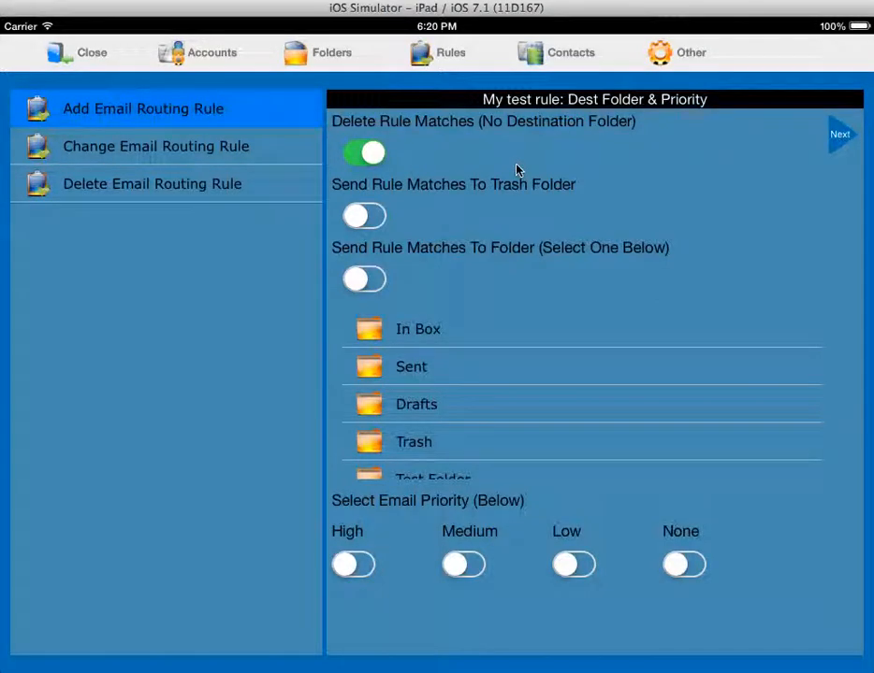
{"action": "left_click", "coordinate": [378, 218]}
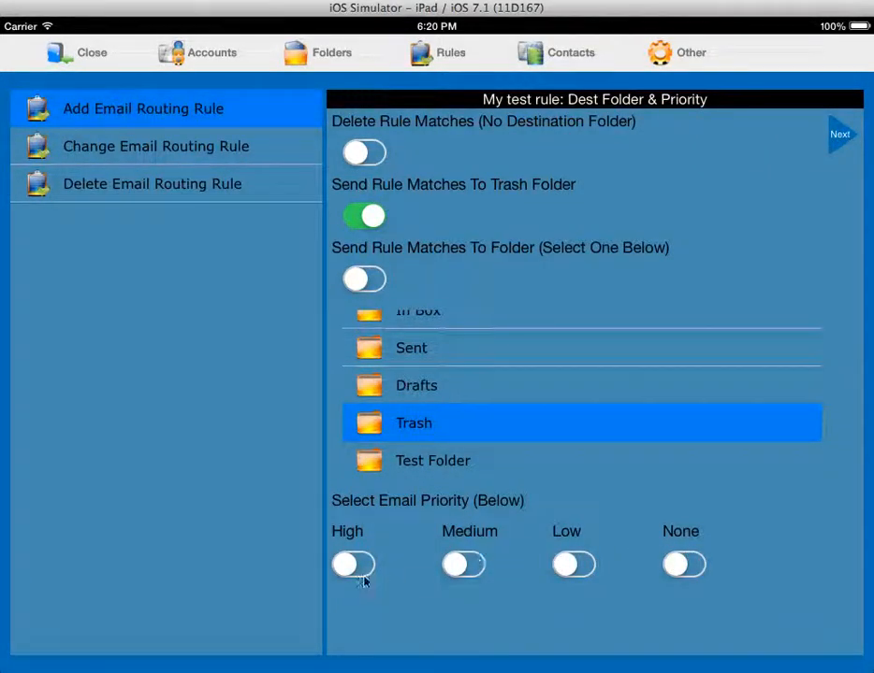
{"action": "left_click", "coordinate": [693, 570]}
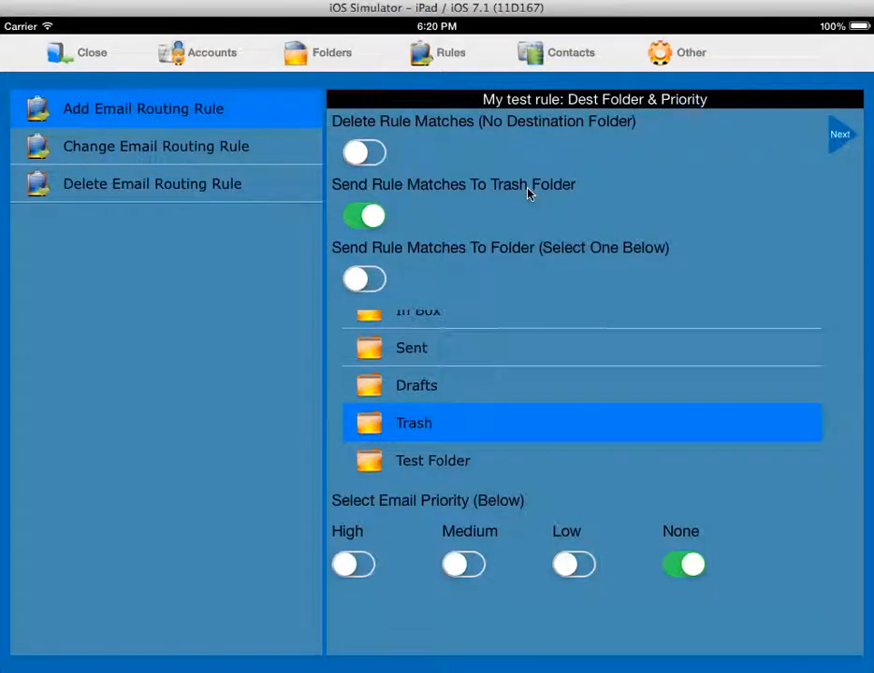
Step: Send rule matches to Test Folder with High priority and save the destination settings
{"action": "left_click", "coordinate": [368, 279]}
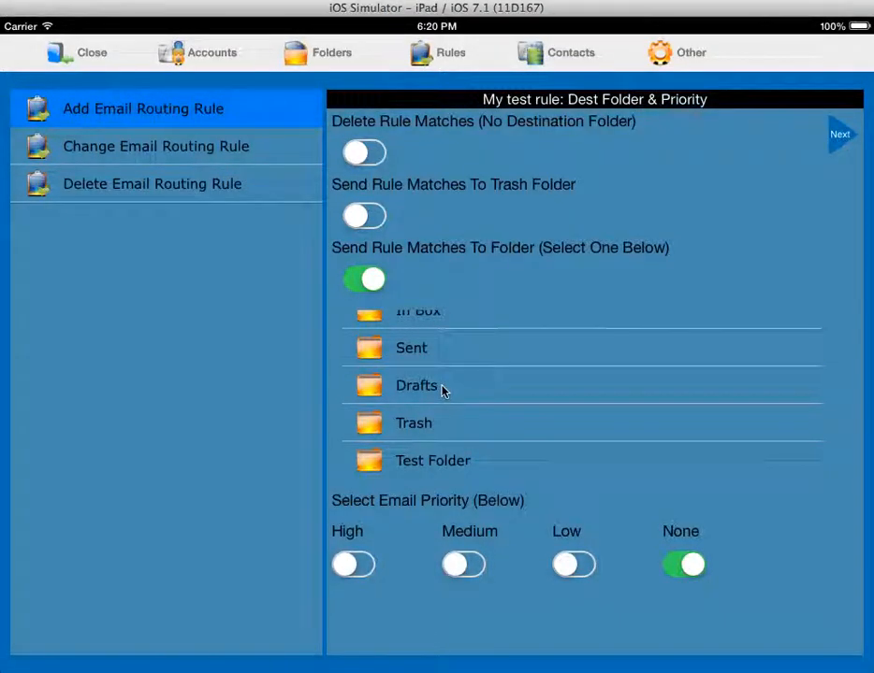
{"action": "left_click_drag", "start_coordinate": [534, 403], "coordinate": [538, 374]}
{"action": "left_click", "coordinate": [412, 465]}
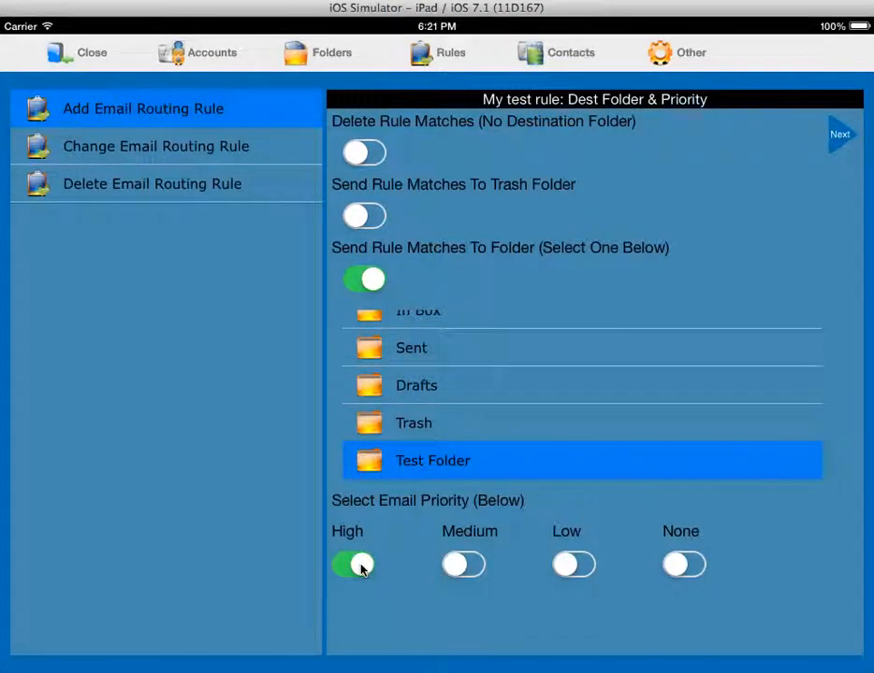
{"action": "left_click", "coordinate": [839, 137]}
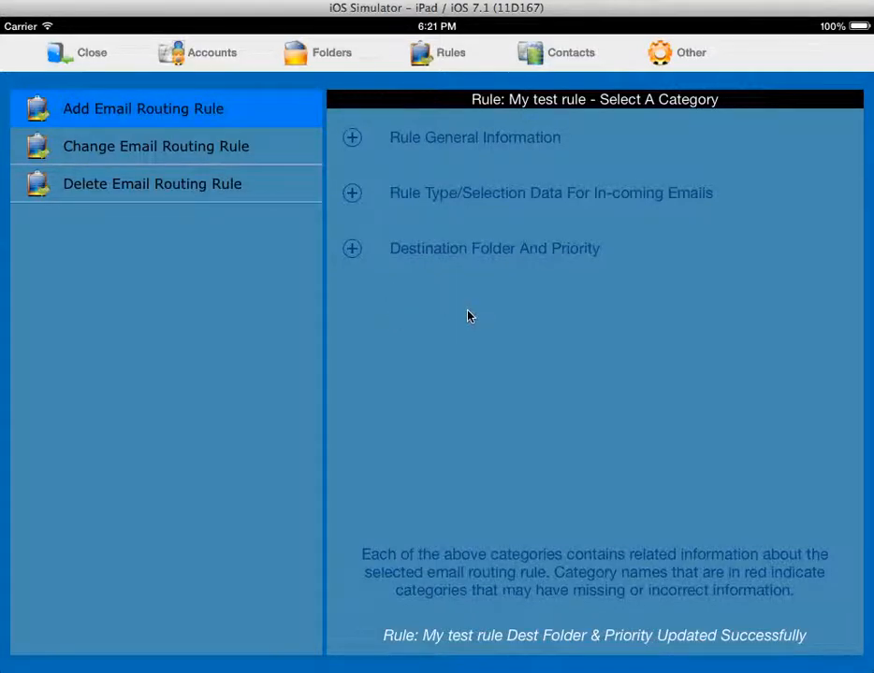
Step: Select the Gmail account's "My test rule" for changing and review its full rule summary
{"action": "left_click", "coordinate": [85, 147]}
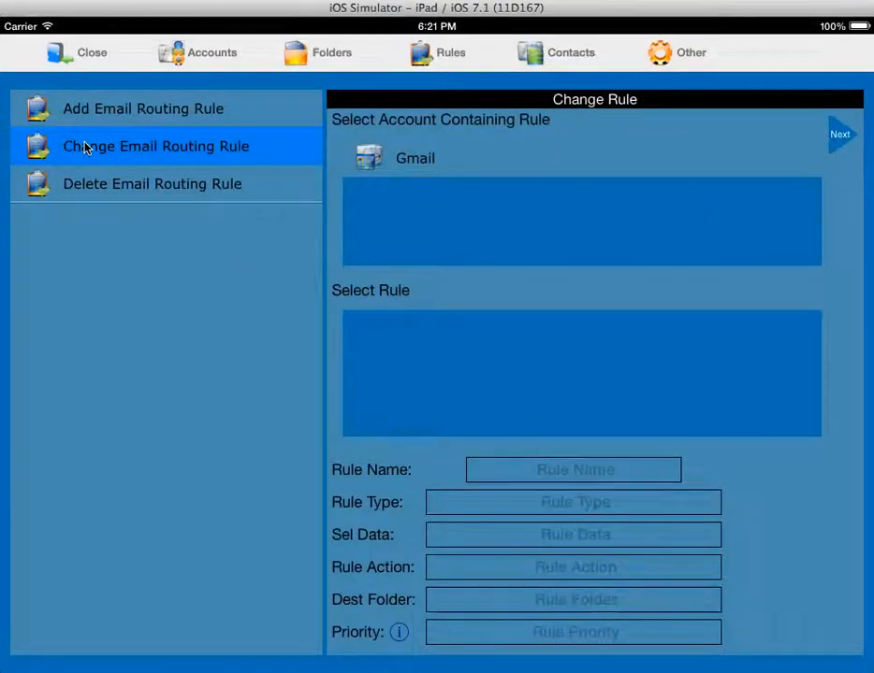
{"action": "left_click", "coordinate": [416, 161]}
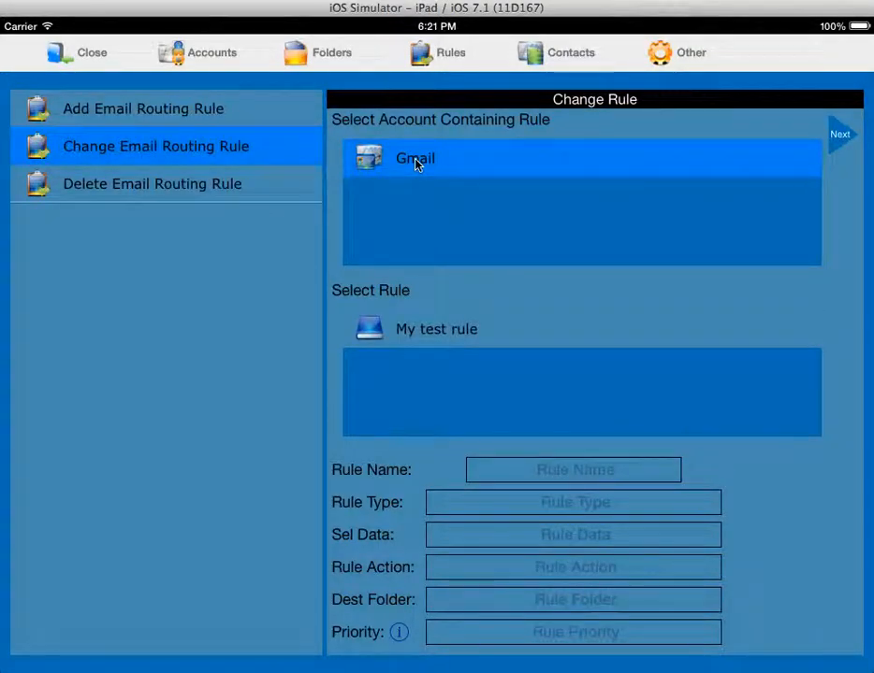
{"action": "left_click", "coordinate": [434, 336]}
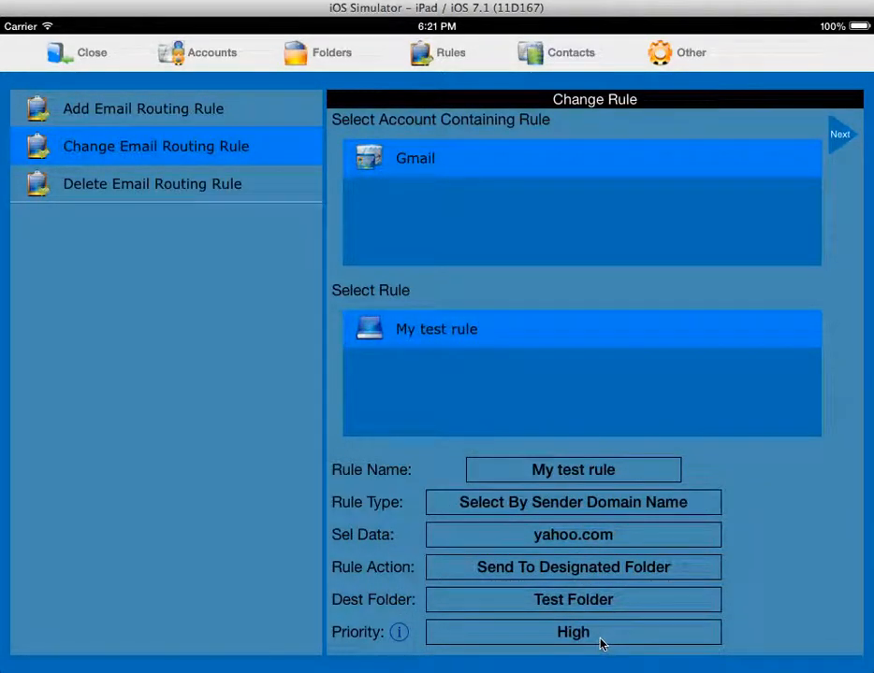
{"action": "left_click", "coordinate": [398, 635]}
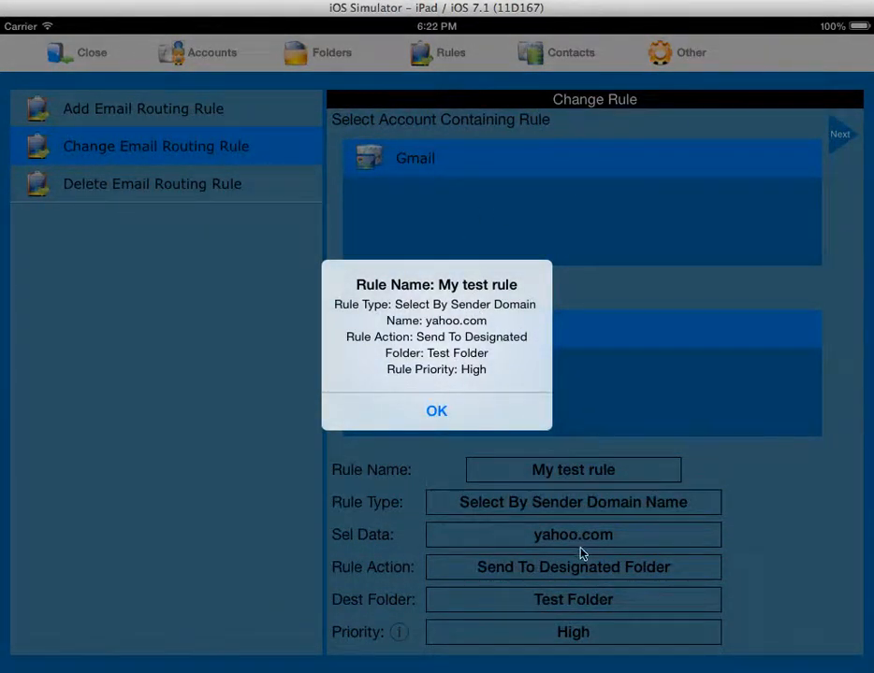
{"action": "left_click", "coordinate": [437, 413]}
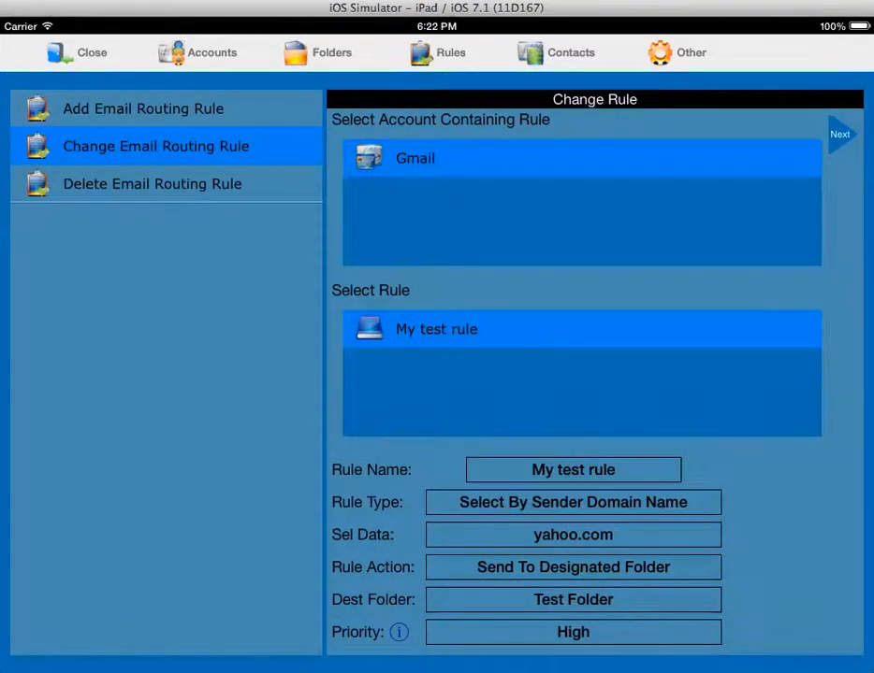
Step: Review the rule's general information, selection data, and destination and priority settings, saving each category without edits
{"action": "left_click", "coordinate": [839, 136]}
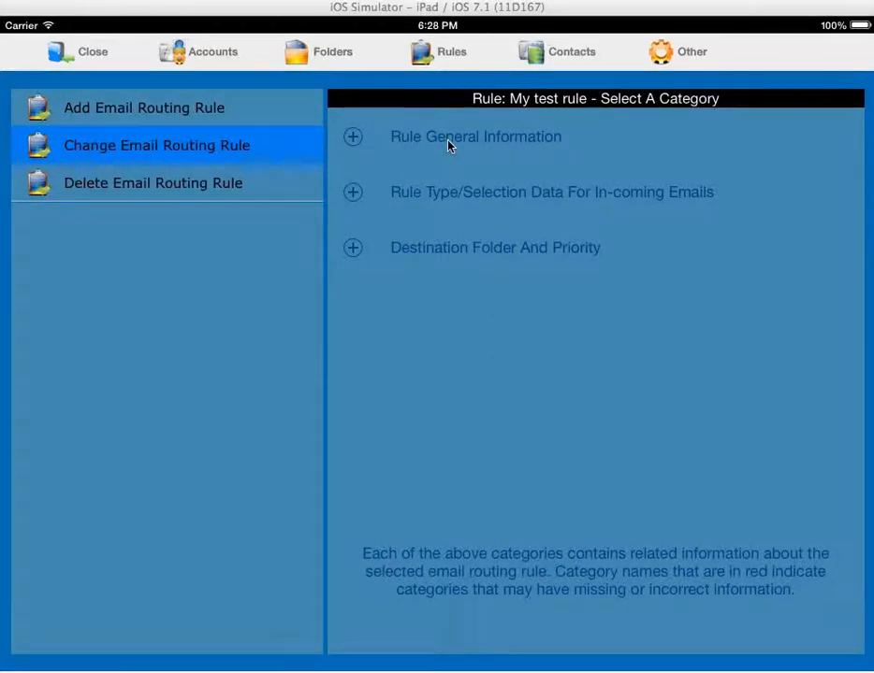
{"action": "left_click", "coordinate": [352, 137]}
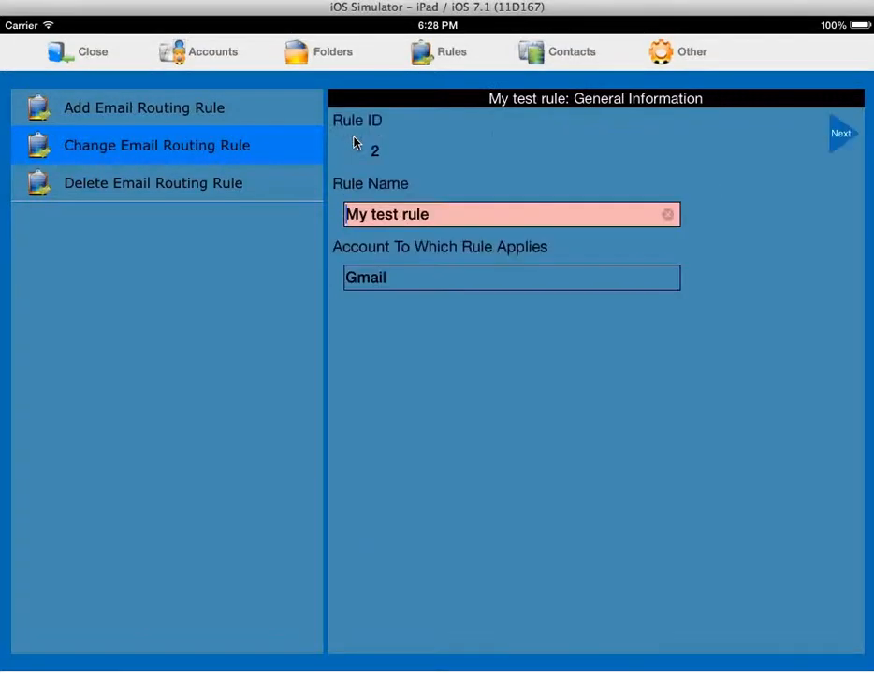
{"action": "left_click", "coordinate": [842, 136]}
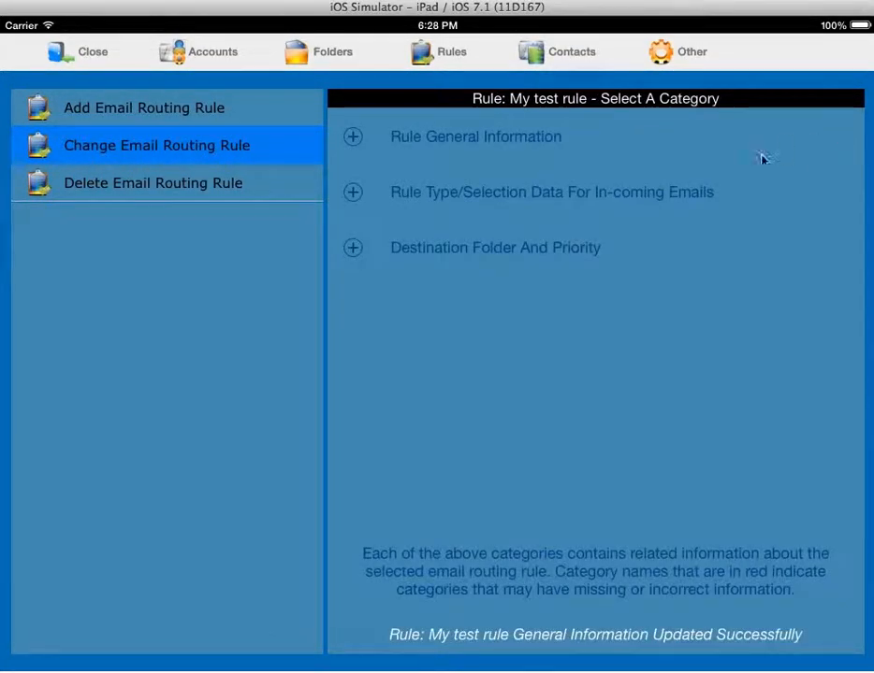
{"action": "left_click", "coordinate": [351, 196]}
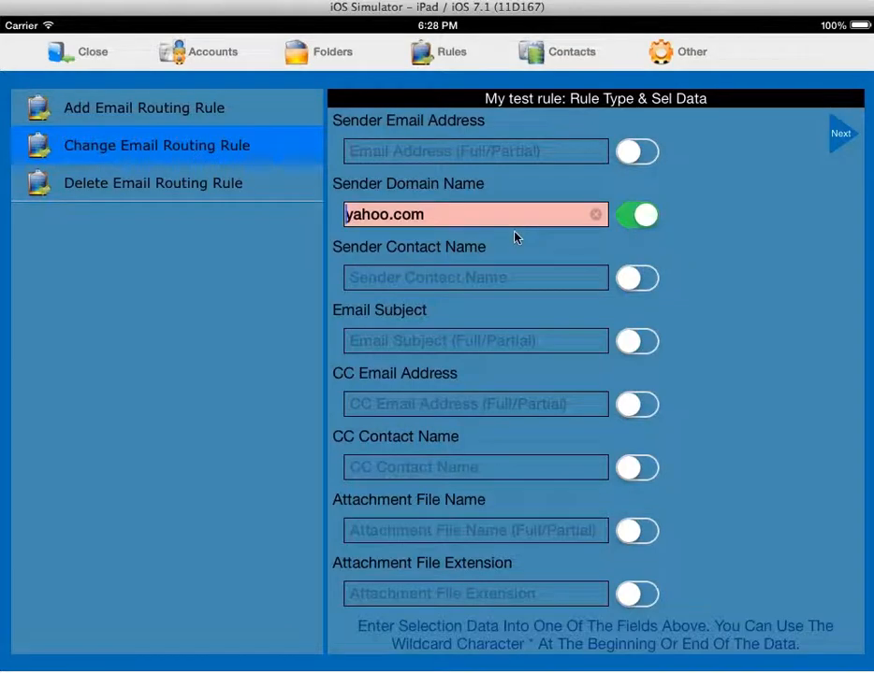
{"action": "left_click", "coordinate": [842, 134]}
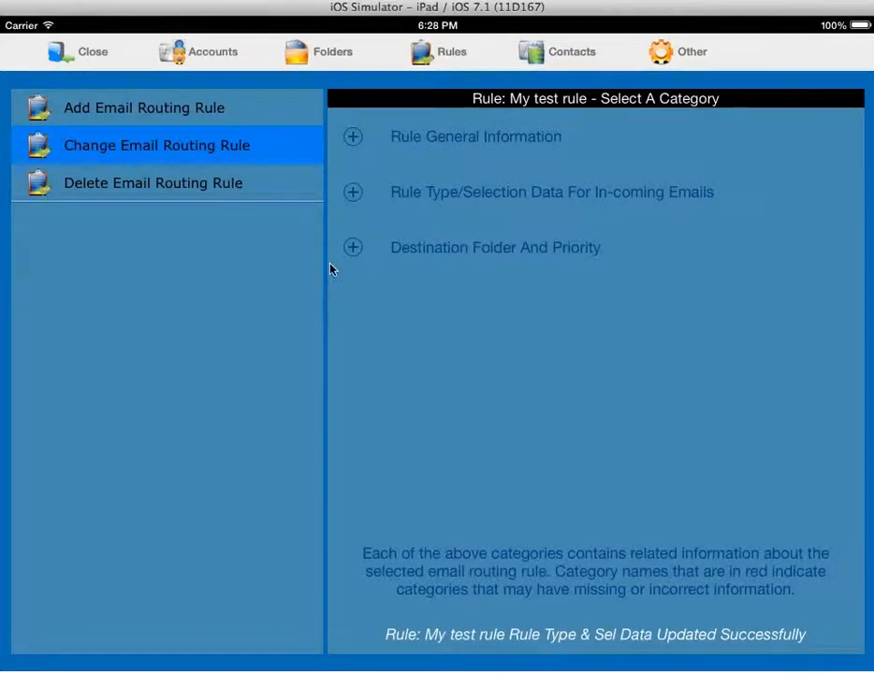
{"action": "left_click", "coordinate": [353, 249]}
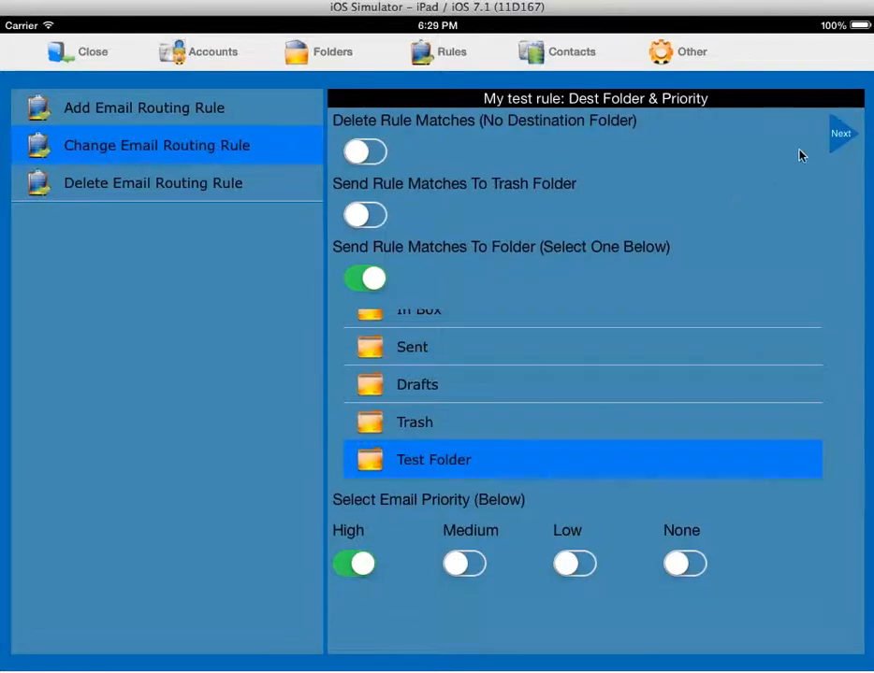
{"action": "left_click", "coordinate": [841, 134]}
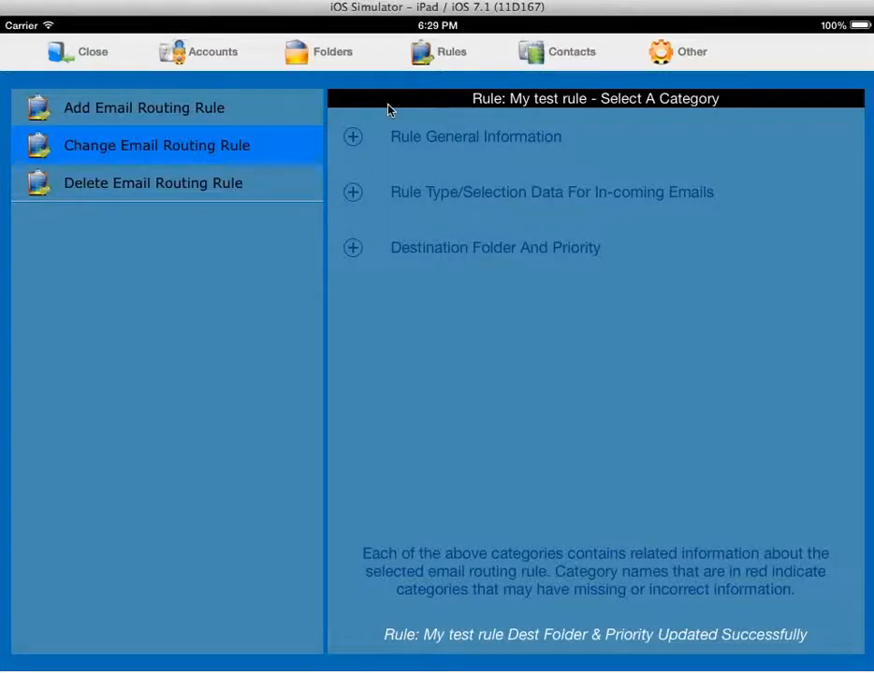
Step: Delete the Gmail account's email routing rule "My test rule" permanently
{"action": "left_click", "coordinate": [105, 188]}
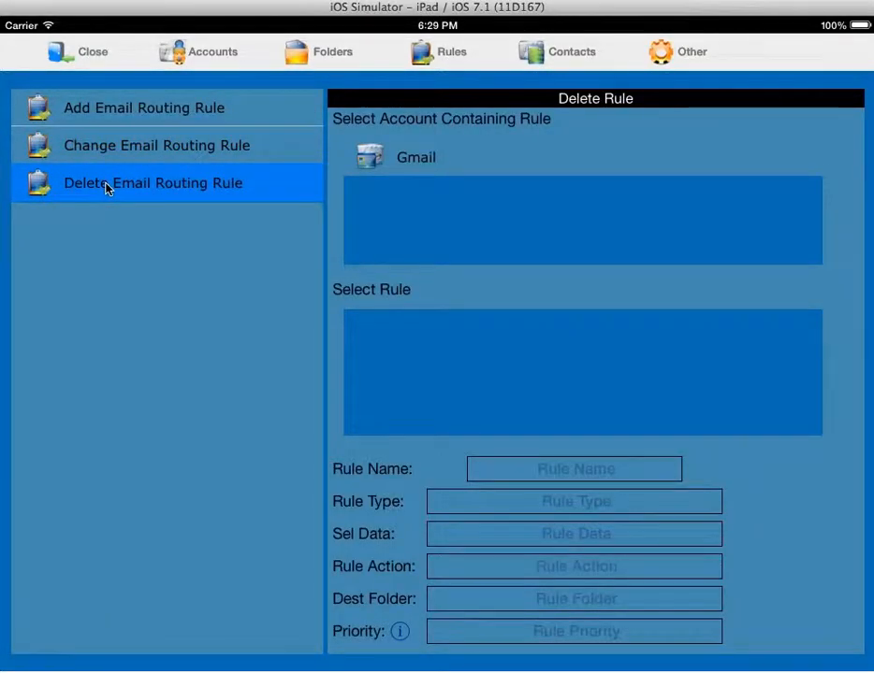
{"action": "left_click", "coordinate": [422, 163]}
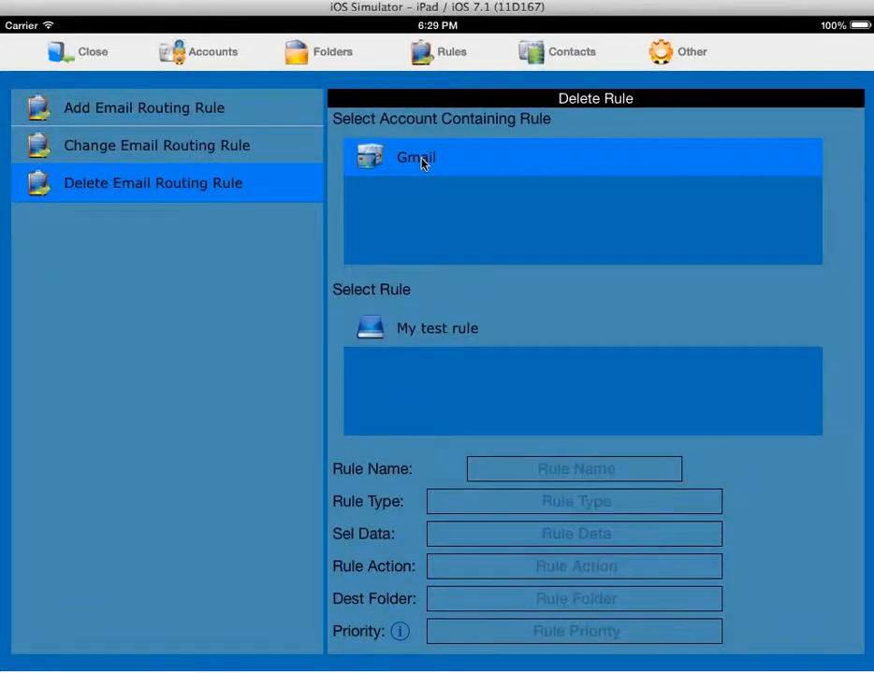
{"action": "left_click", "coordinate": [453, 329]}
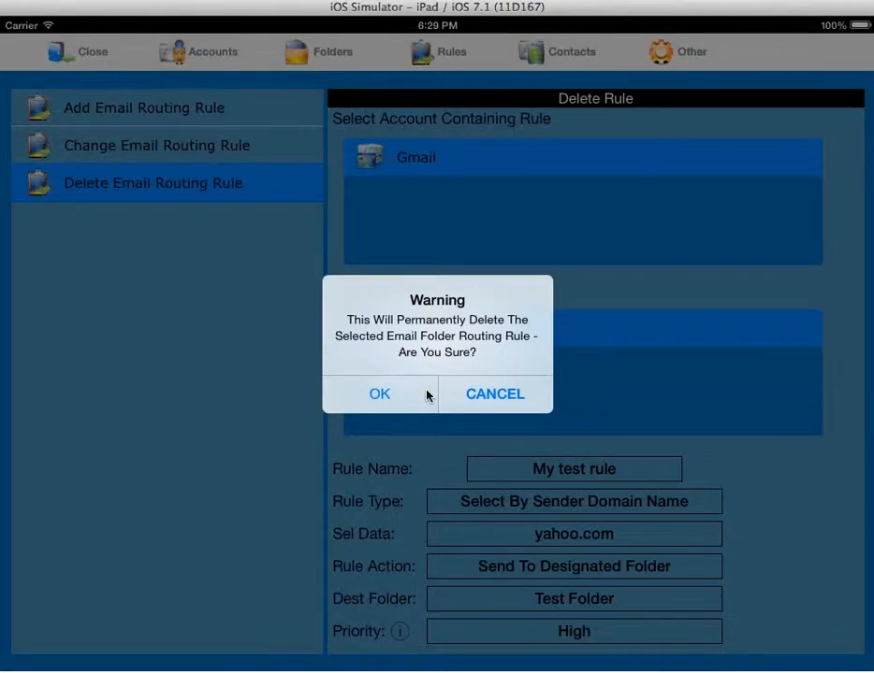
{"action": "left_click", "coordinate": [378, 397]}
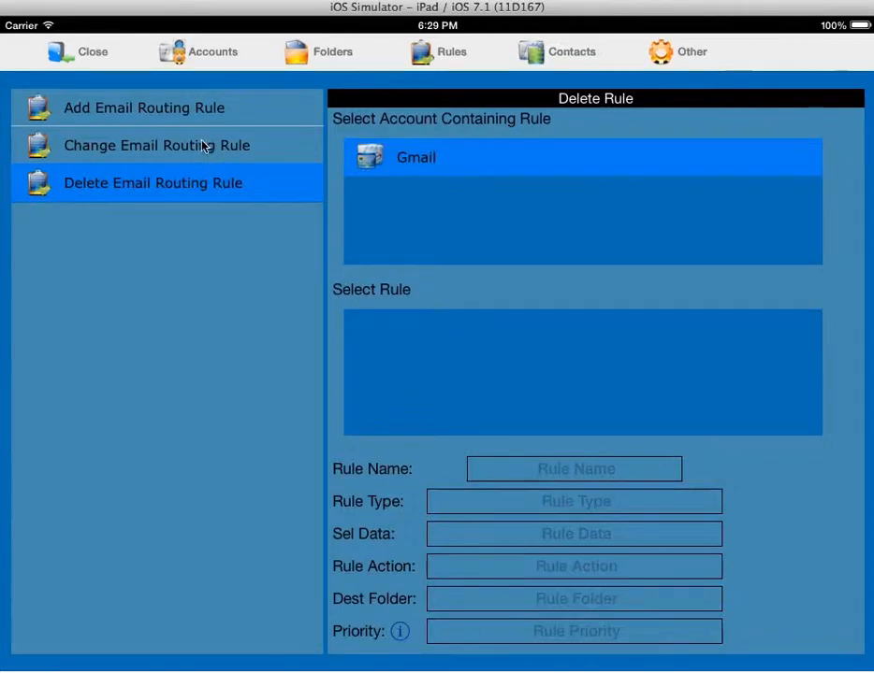
Step: Check the Gmail account's rule lists for both changing and deleting email routing rules
{"action": "left_click", "coordinate": [176, 144]}
{"action": "left_click", "coordinate": [402, 161]}
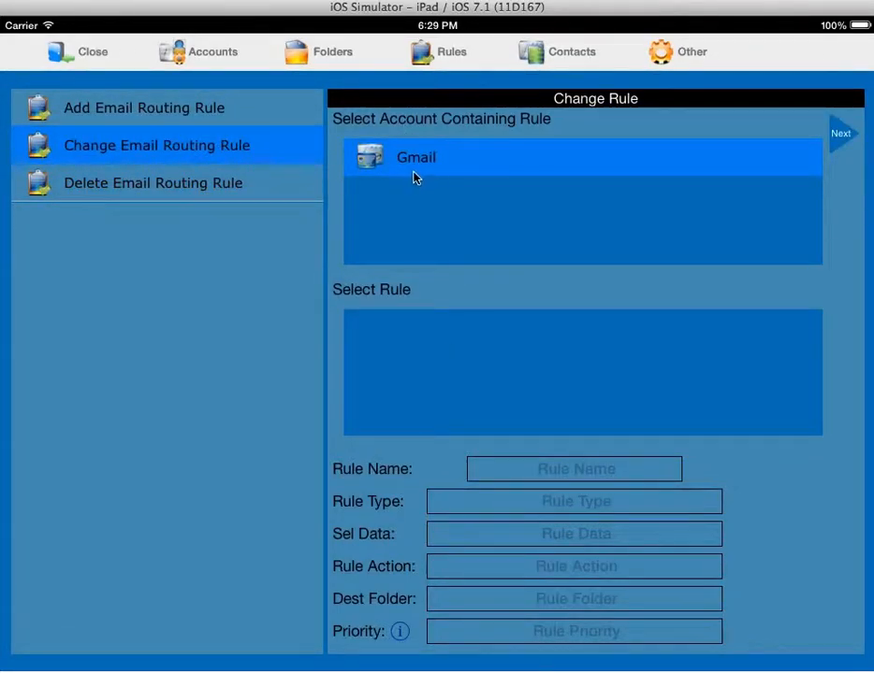
{"action": "left_click", "coordinate": [176, 187]}
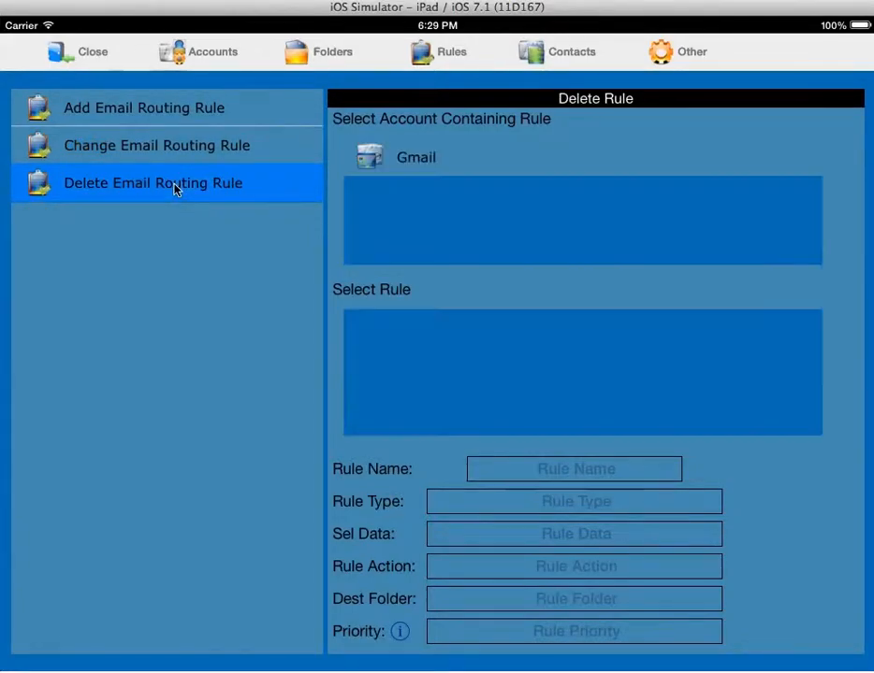
{"action": "left_click", "coordinate": [423, 160]}
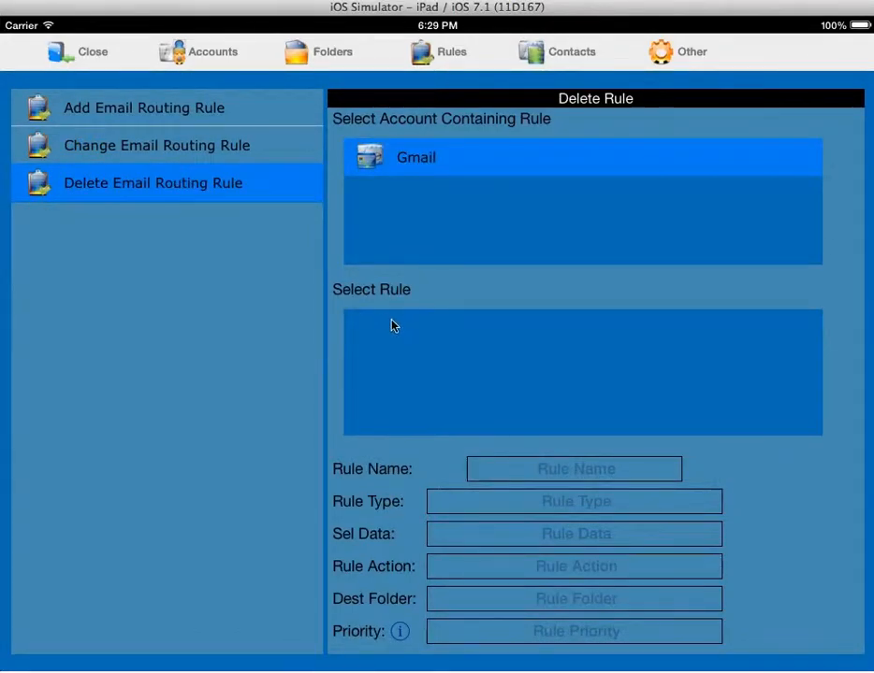